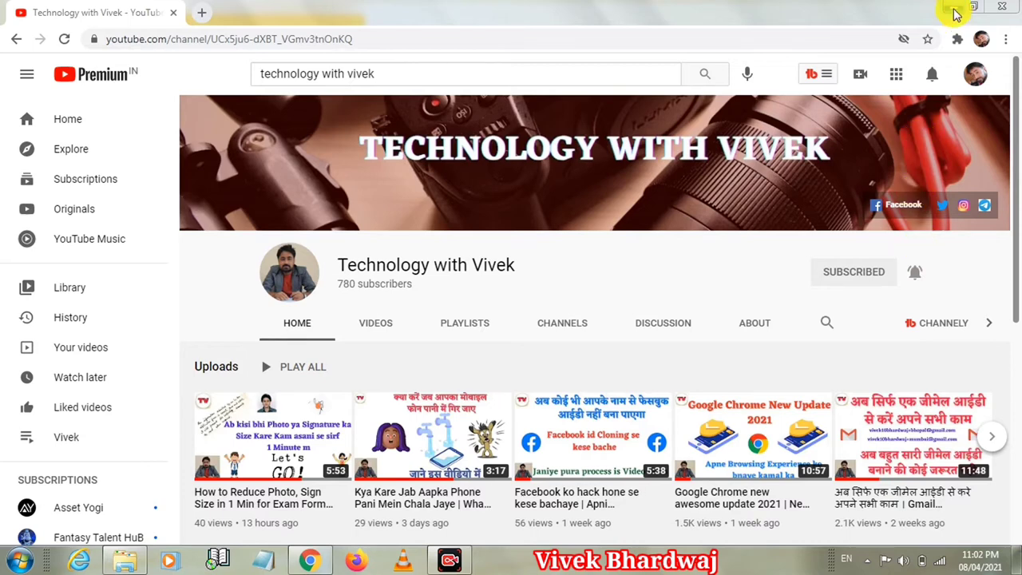
# Step: Minimize the browser and bring the Tutorials folder window back into view
pyautogui.click(954, 8)
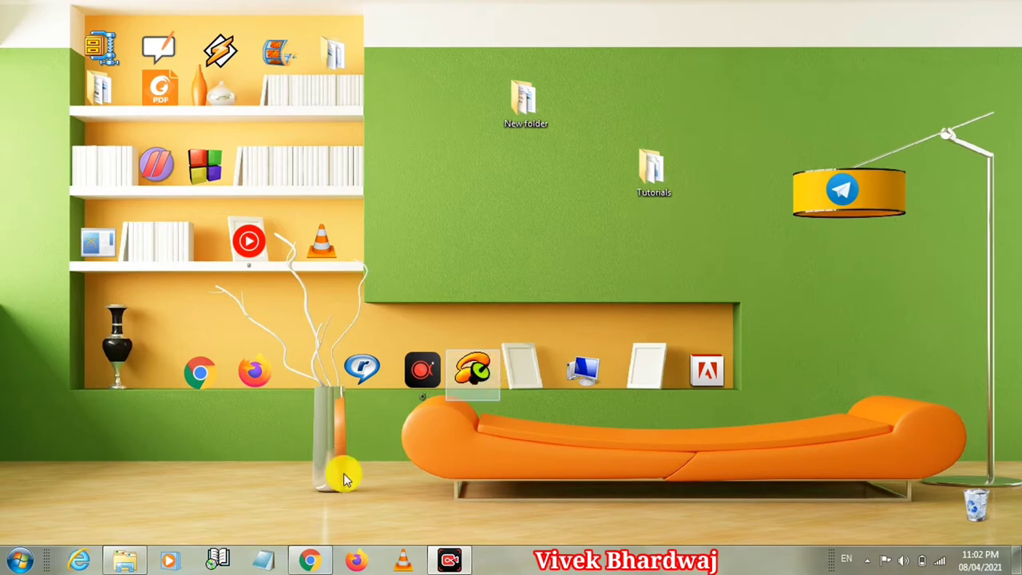
pyautogui.click(125, 559)
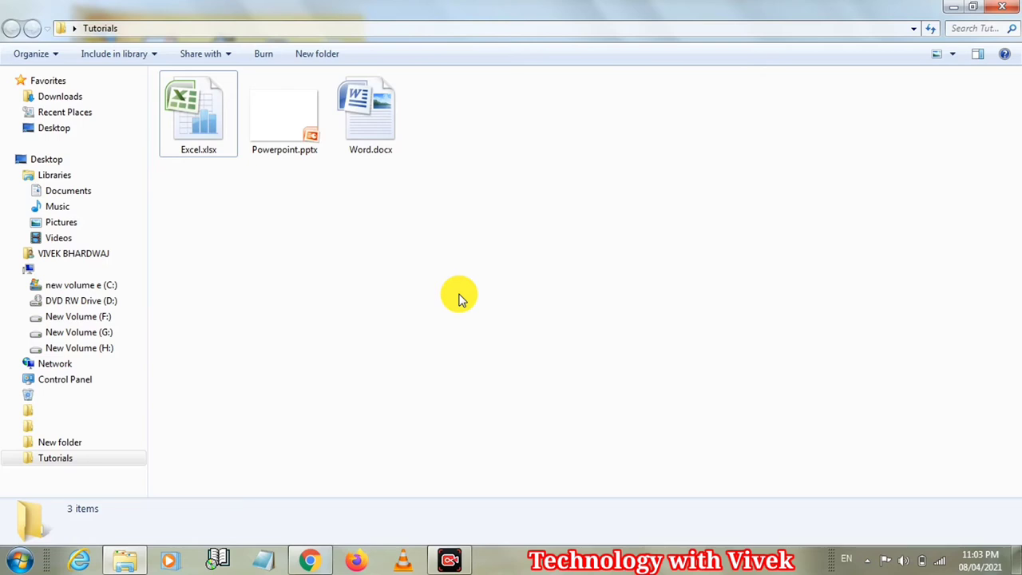
# Step: Open Word.docx, type the line 'hello how are you', and save the document
pyautogui.click(377, 139)
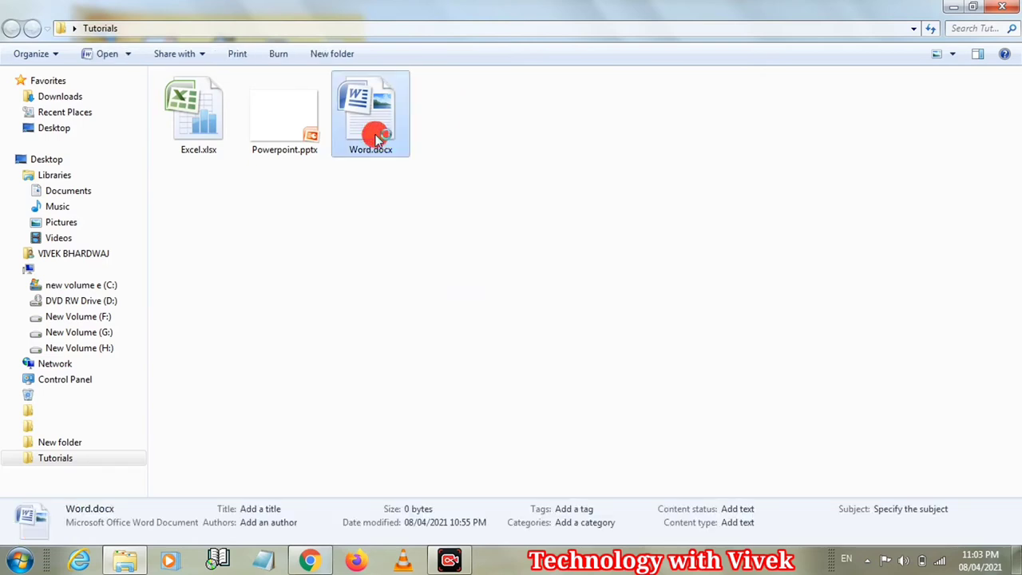
pyautogui.doubleClick(377, 139)
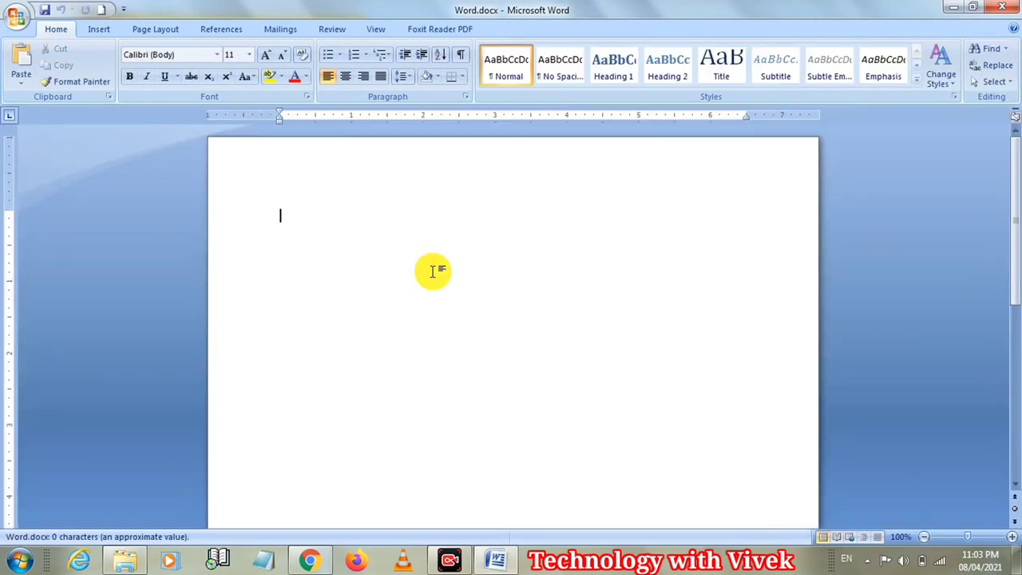
pyautogui.write('hello ')
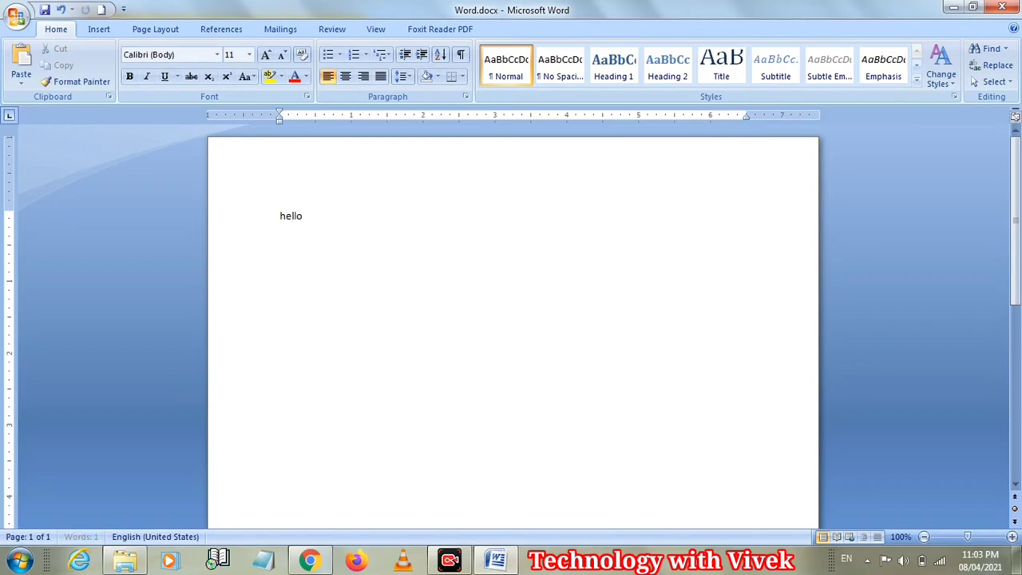
pyautogui.write('how')
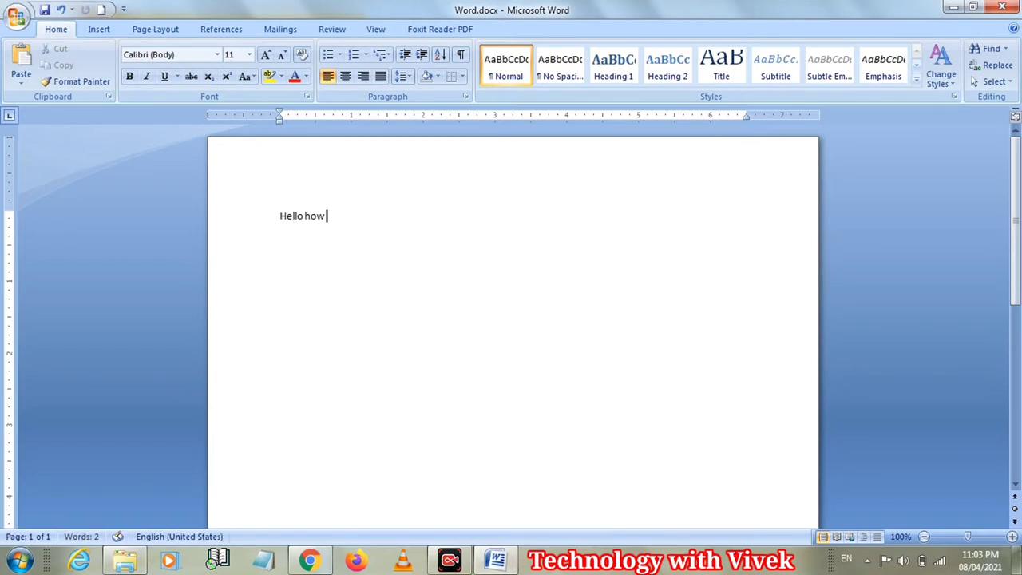
pyautogui.write('are you')
pyautogui.click(45, 10)
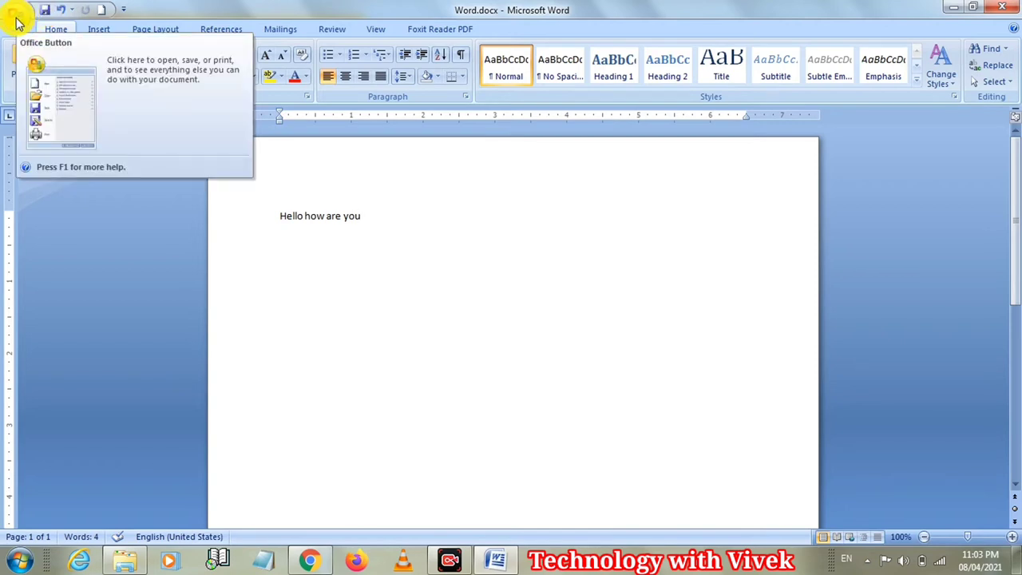
# Step: Bring up Save As for Word.docx and reach its Tools > General Options dialog
pyautogui.click(16, 21)
pyautogui.moveTo(46, 150)
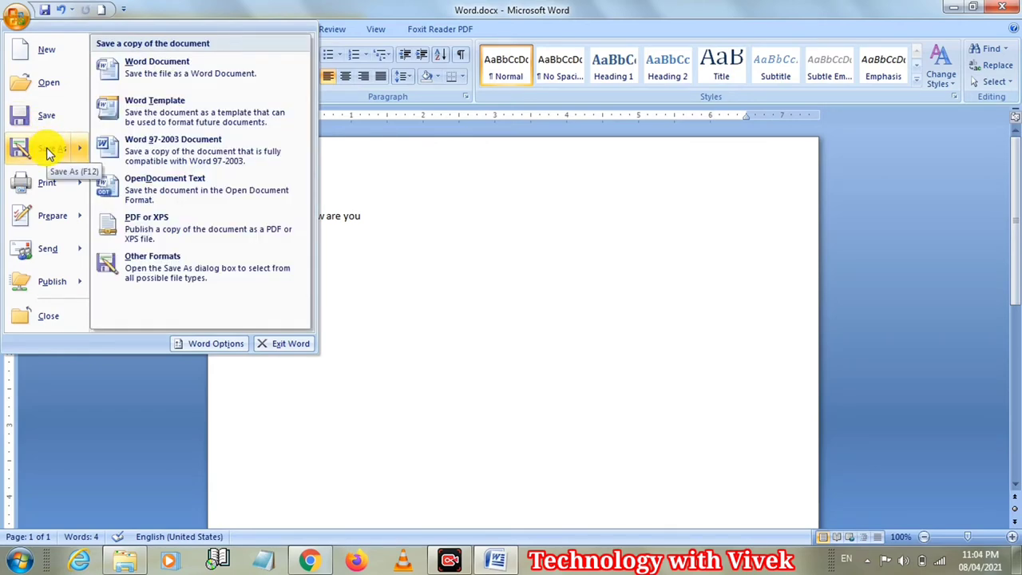
pyautogui.click(46, 150)
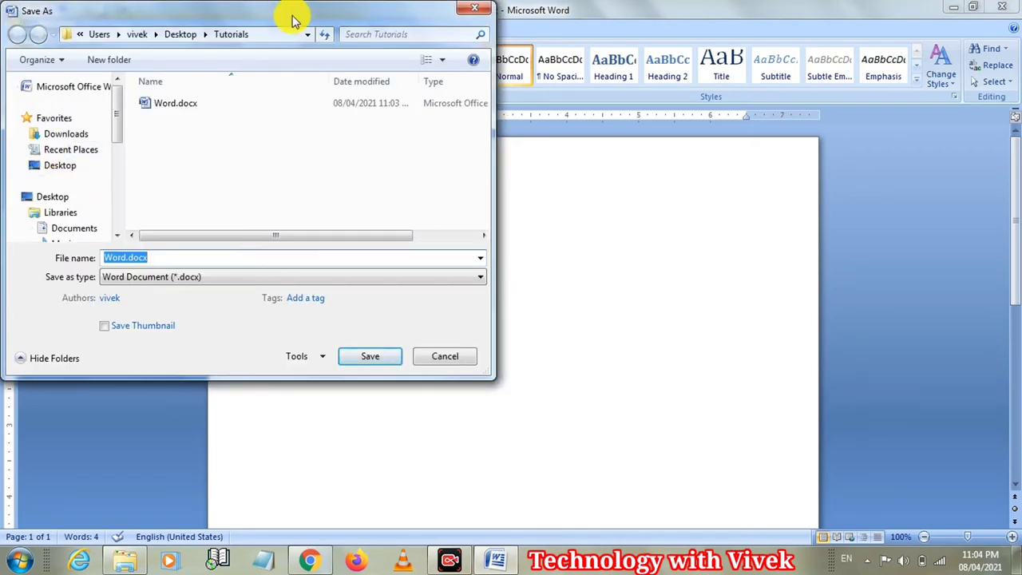
pyautogui.moveTo(293, 17)
pyautogui.mouseDown()
pyautogui.moveTo(535, 142)
pyautogui.moveTo(533, 127)
pyautogui.mouseUp()
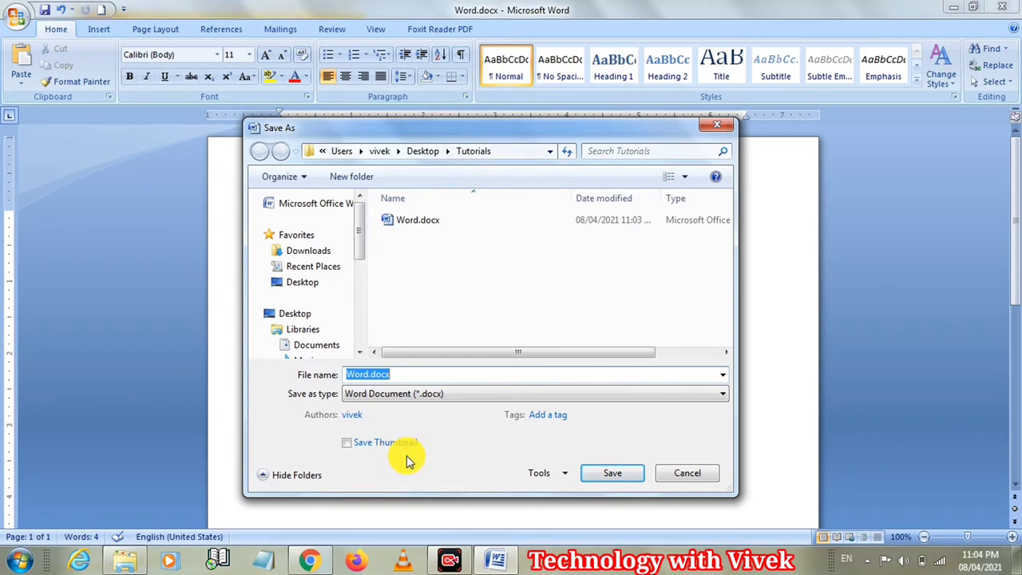
pyautogui.click(368, 375)
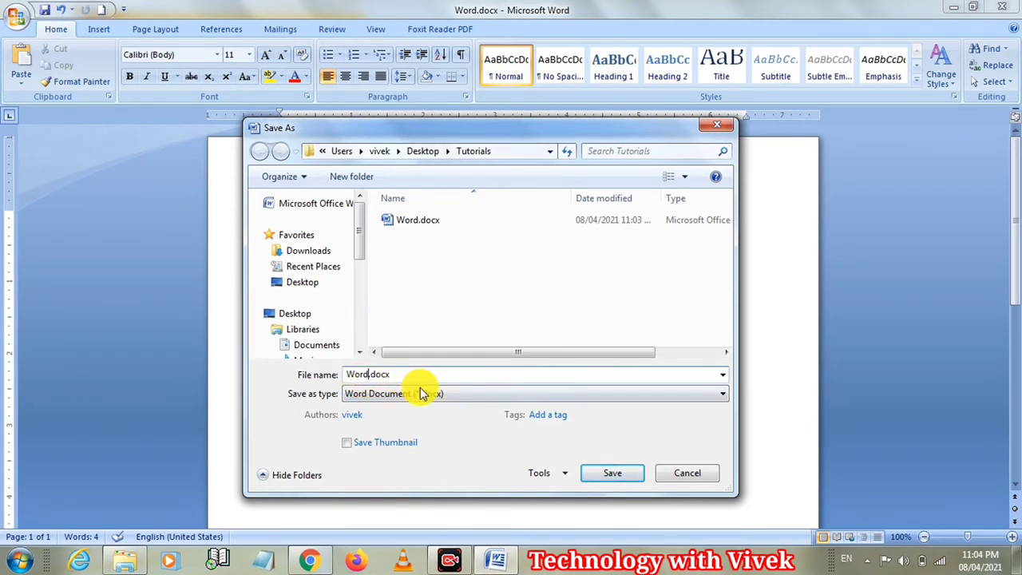
pyautogui.click(563, 475)
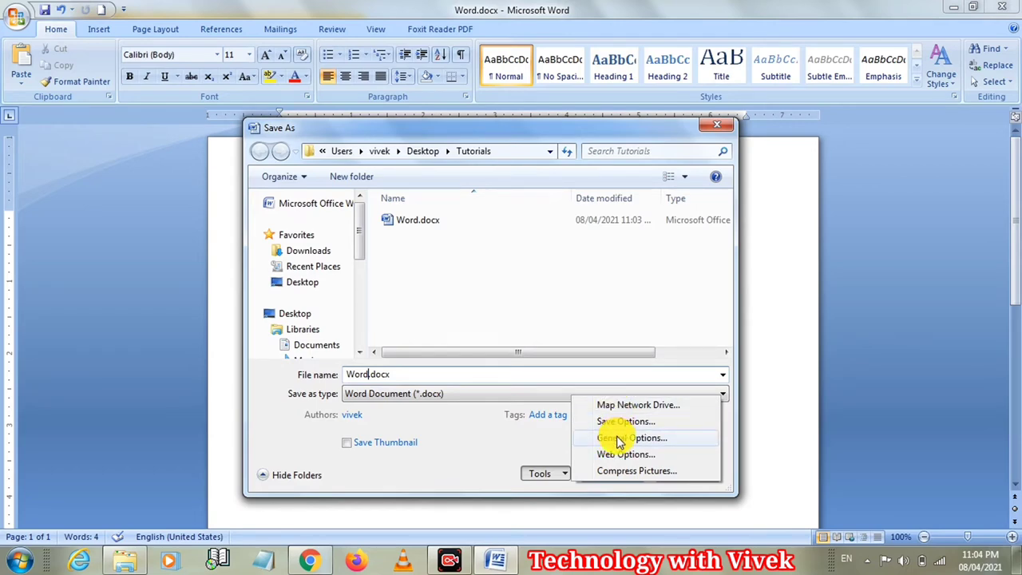
pyautogui.click(619, 441)
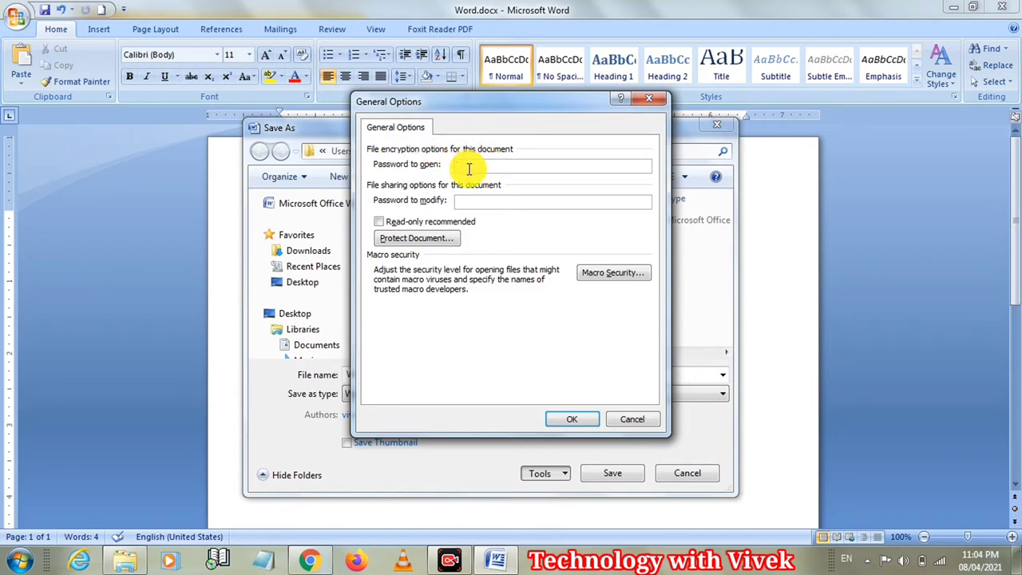
# Step: Enter and confirm a password to open for Word.docx, then save it
pyautogui.click(469, 169)
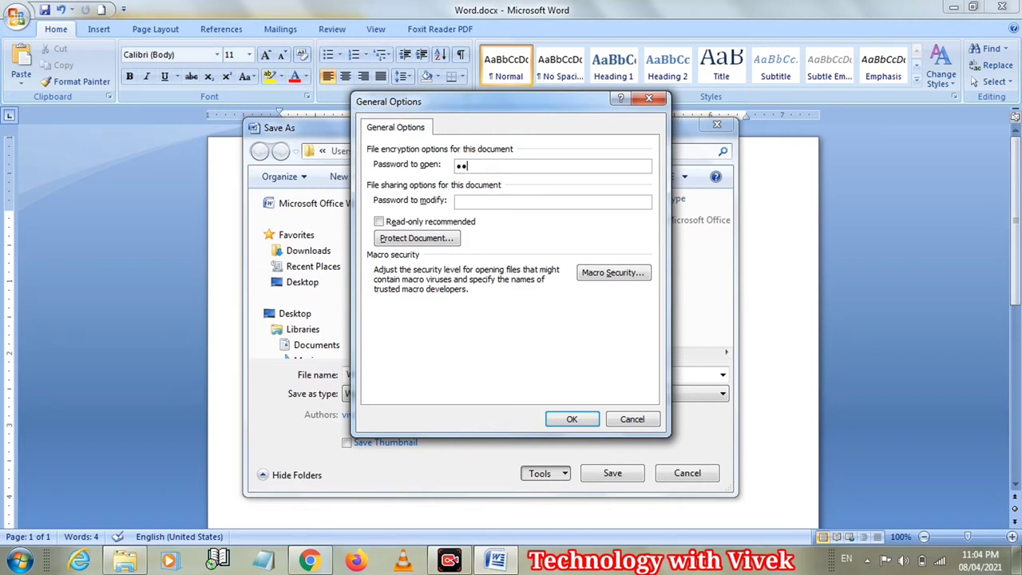
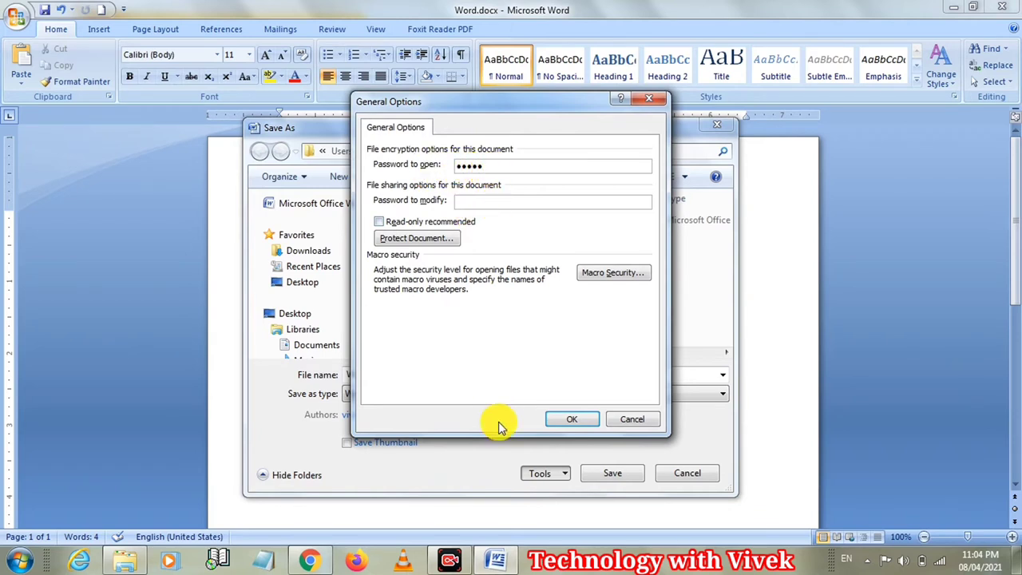
pyautogui.click(559, 419)
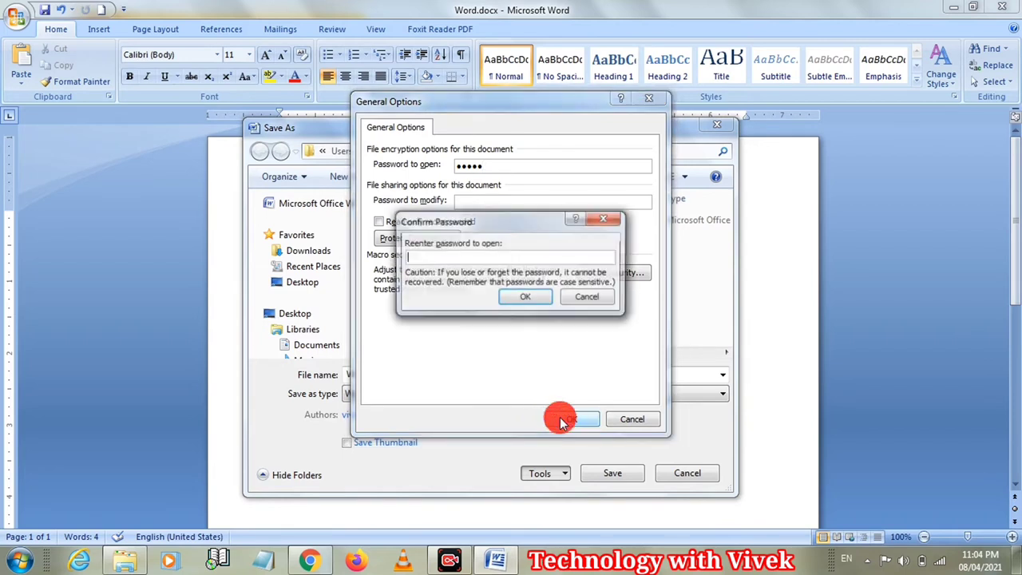
pyautogui.click(441, 256)
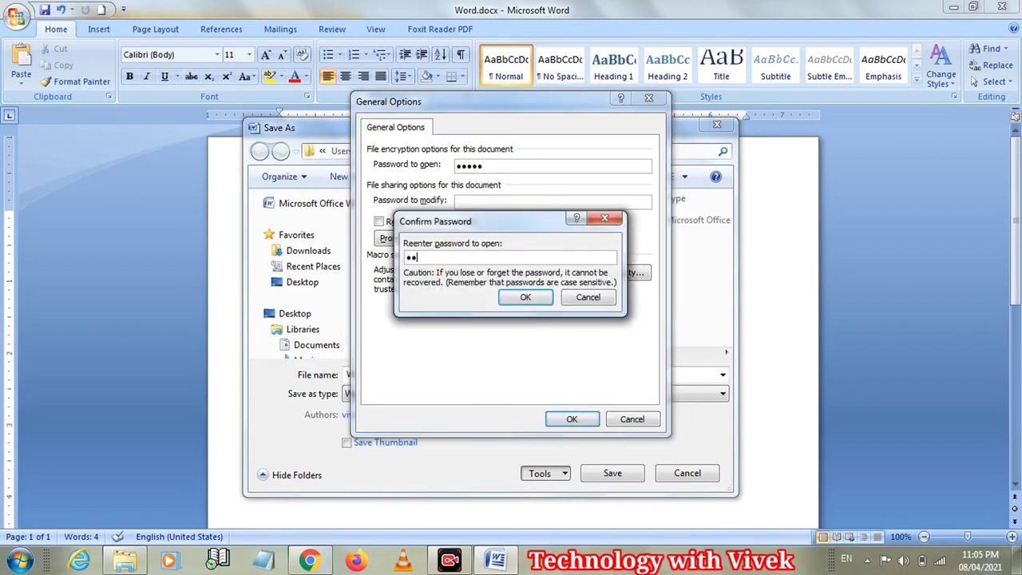
pyautogui.click(526, 297)
pyautogui.click(591, 474)
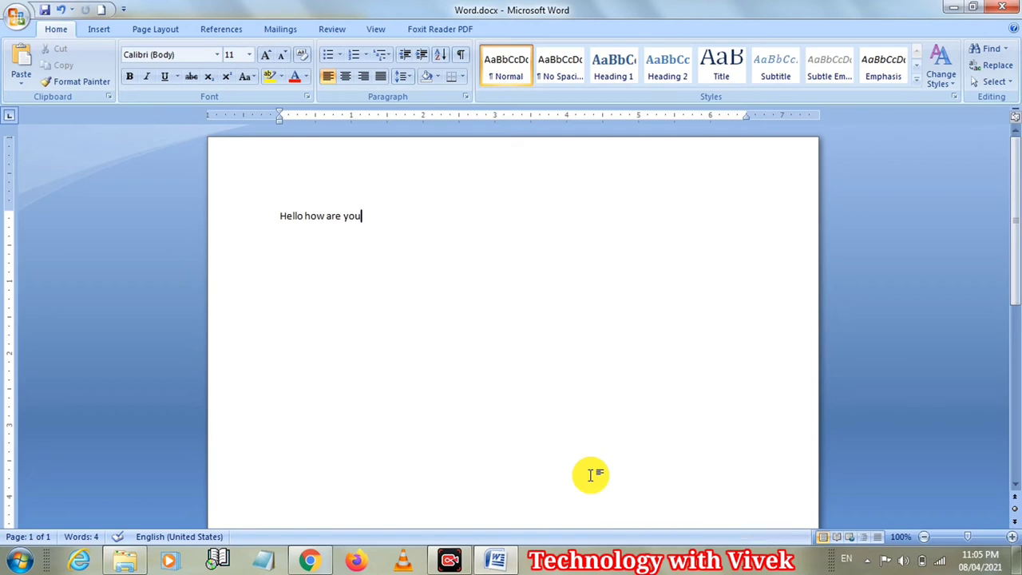
# Step: Close Word, reopen Word.docx, see a wrong password rejected, then reopen it again
pyautogui.click(1003, 7)
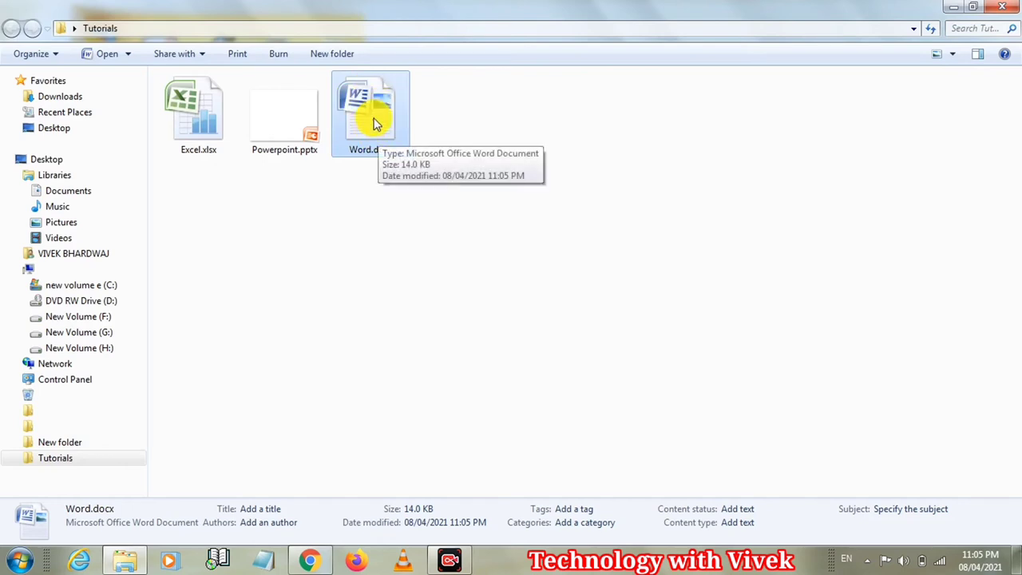
pyautogui.doubleClick(376, 124)
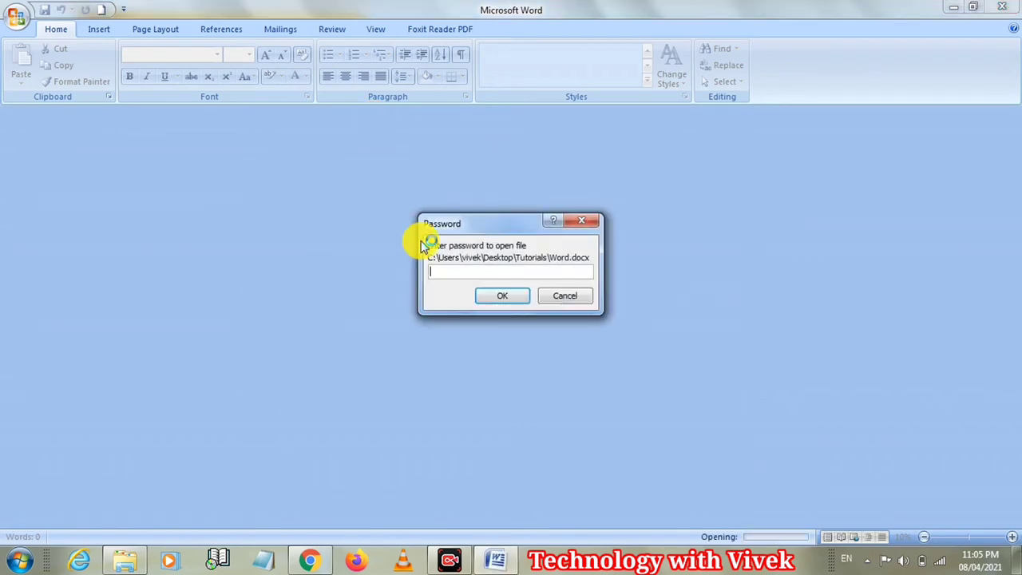
pyautogui.moveTo(496, 227); pyautogui.dragTo(501, 205)
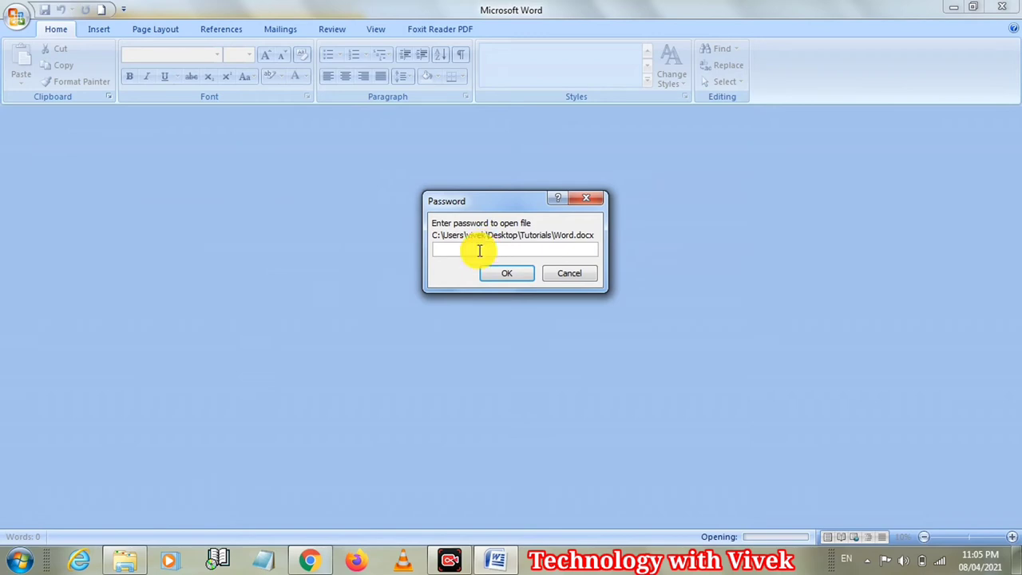
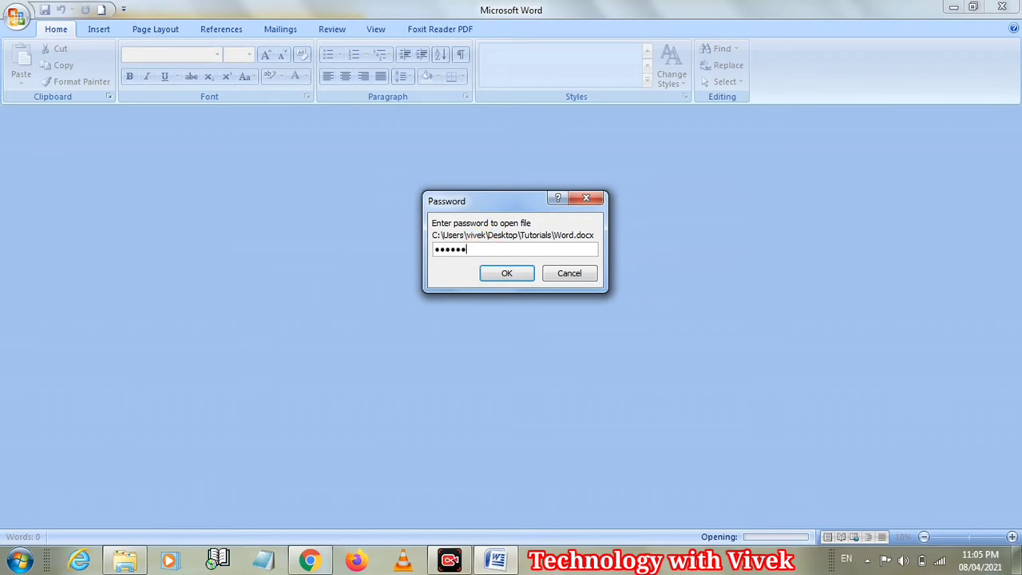
pyautogui.click(491, 274)
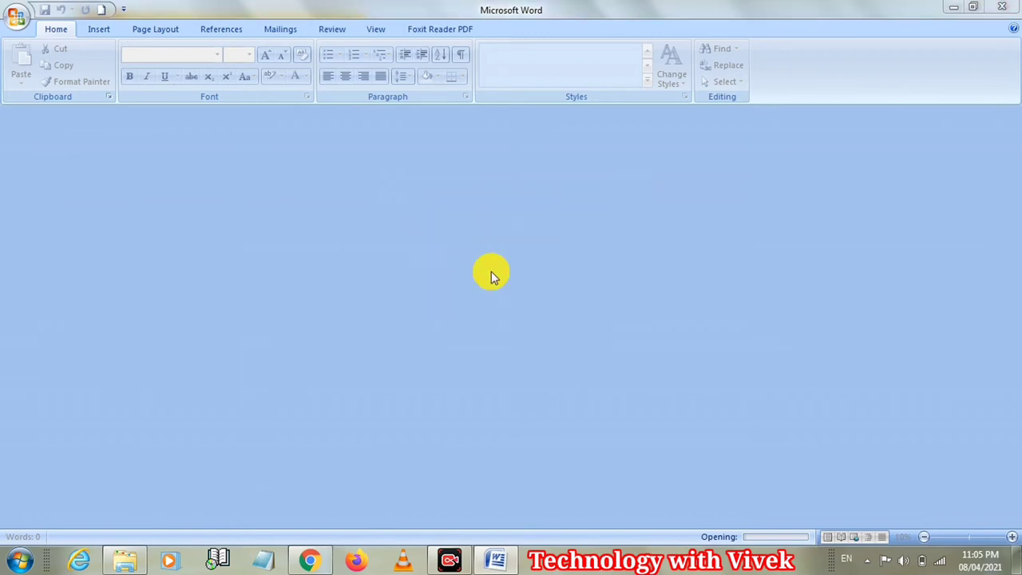
pyautogui.click(507, 336)
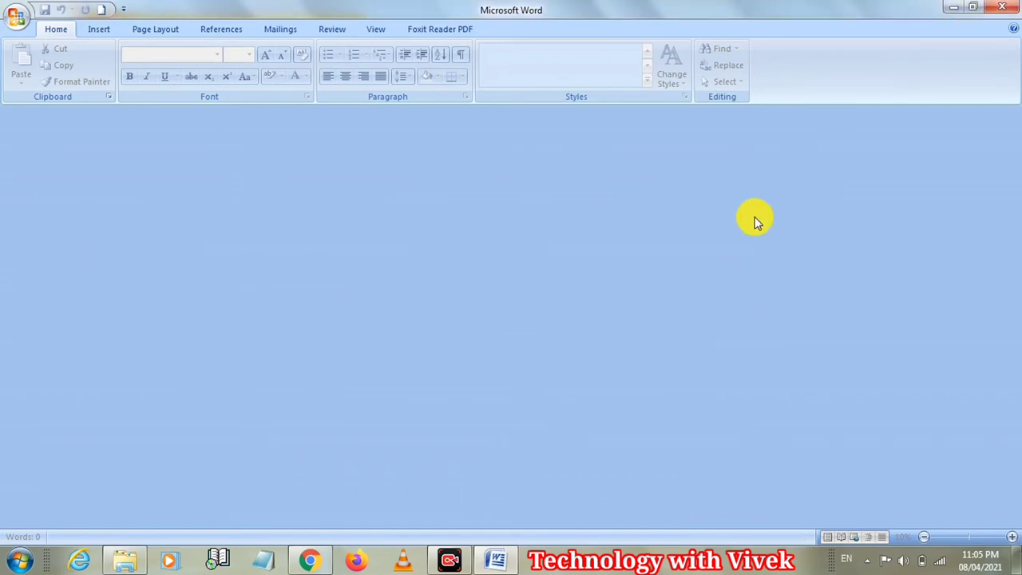
pyautogui.click(1002, 7)
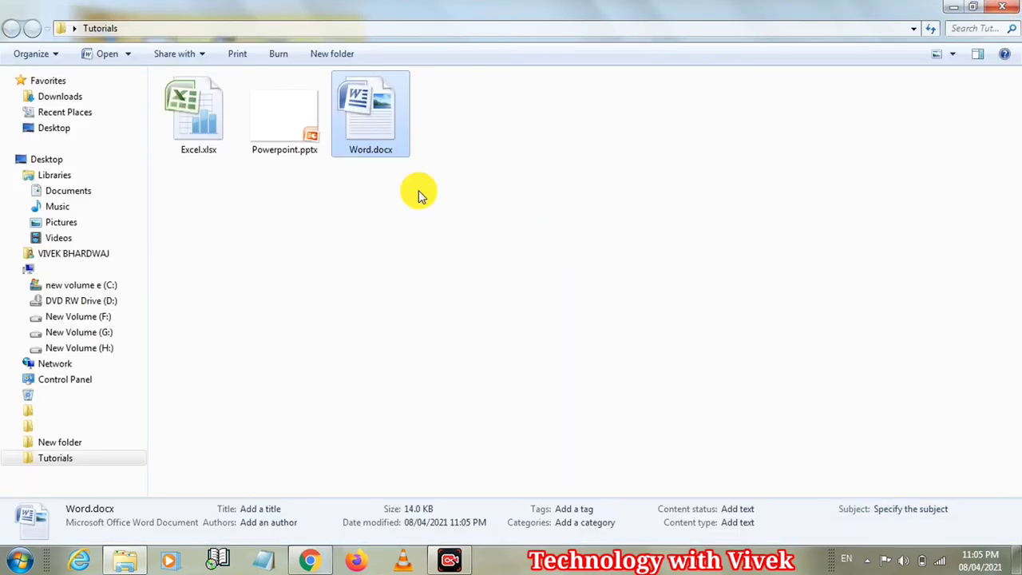
pyautogui.doubleClick(386, 134)
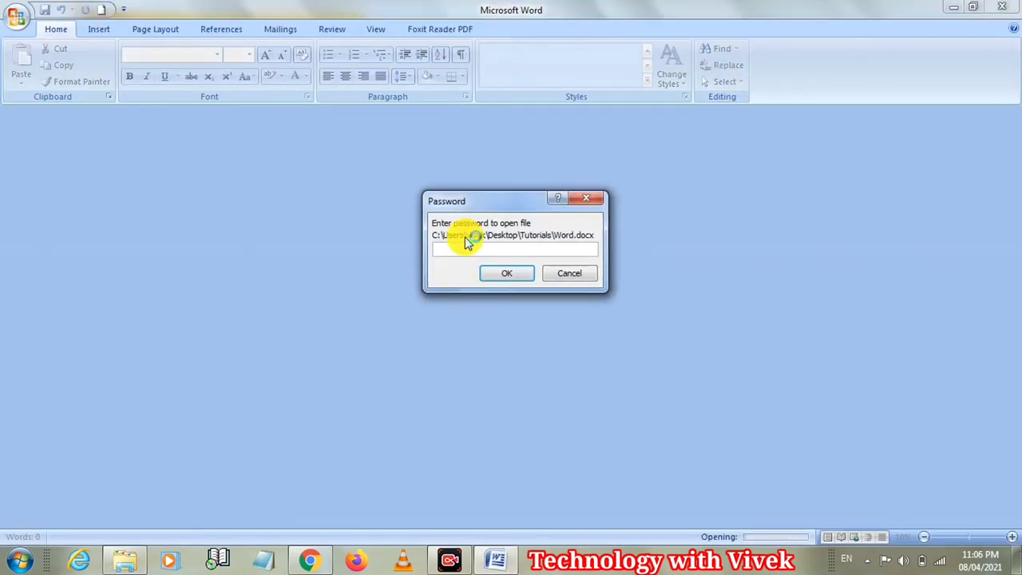
# Step: Enter the password to open Word.docx, view the document, then close Word
pyautogui.click(486, 272)
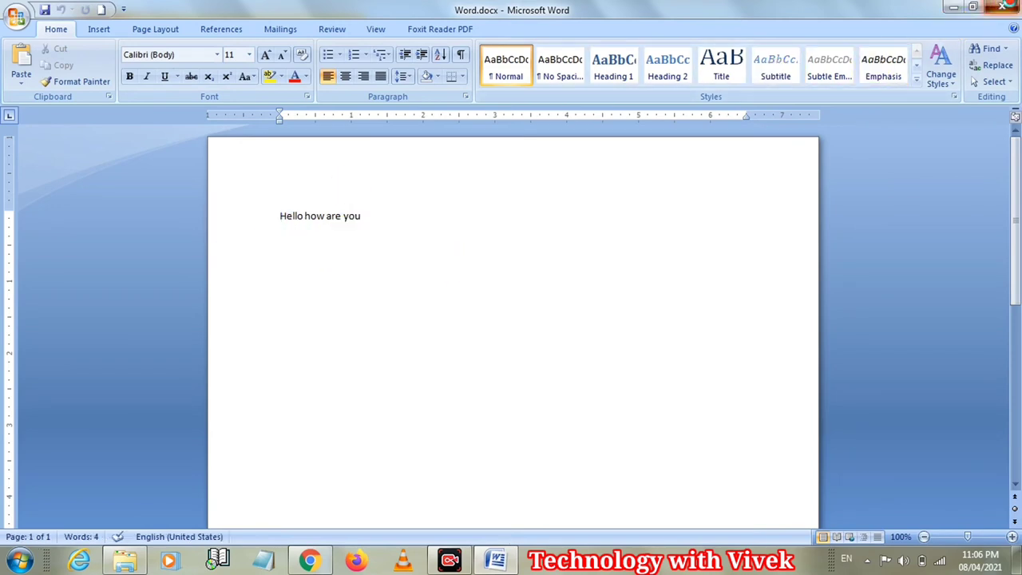
pyautogui.click(1012, 4)
# Step: Open Excel.xlsx and enter 23 in F7 and 4 in F8
pyautogui.click(201, 137)
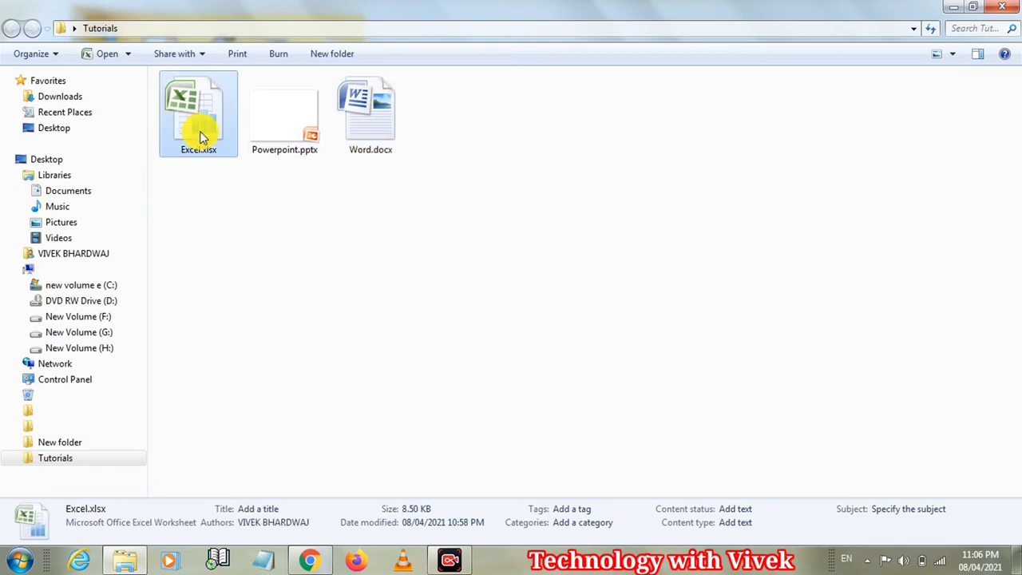
pyautogui.doubleClick(199, 136)
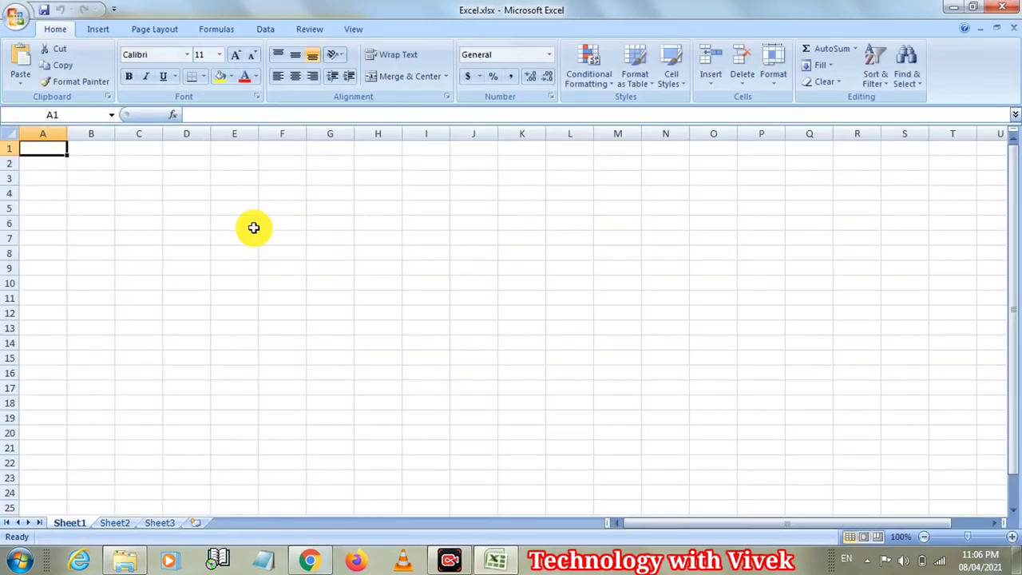
pyautogui.click(286, 244)
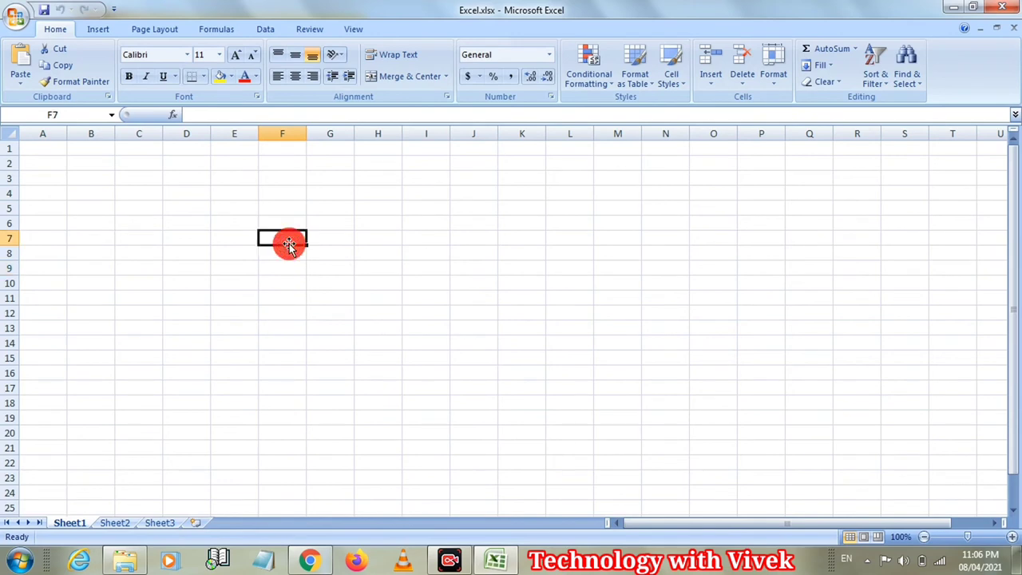
pyautogui.write('23')
pyautogui.press('Return')
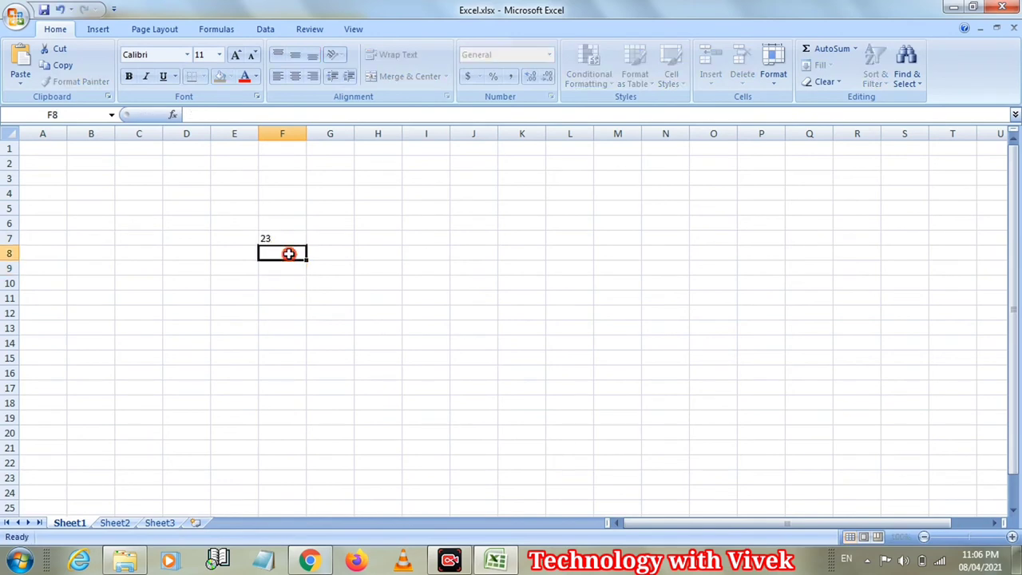
pyautogui.write('4')
pyautogui.press('Return')
# Step: Fill the series from F7:F8 down to F15, ending at -129
pyautogui.moveTo(285, 240); pyautogui.dragTo(308, 375)
pyautogui.click(301, 270)
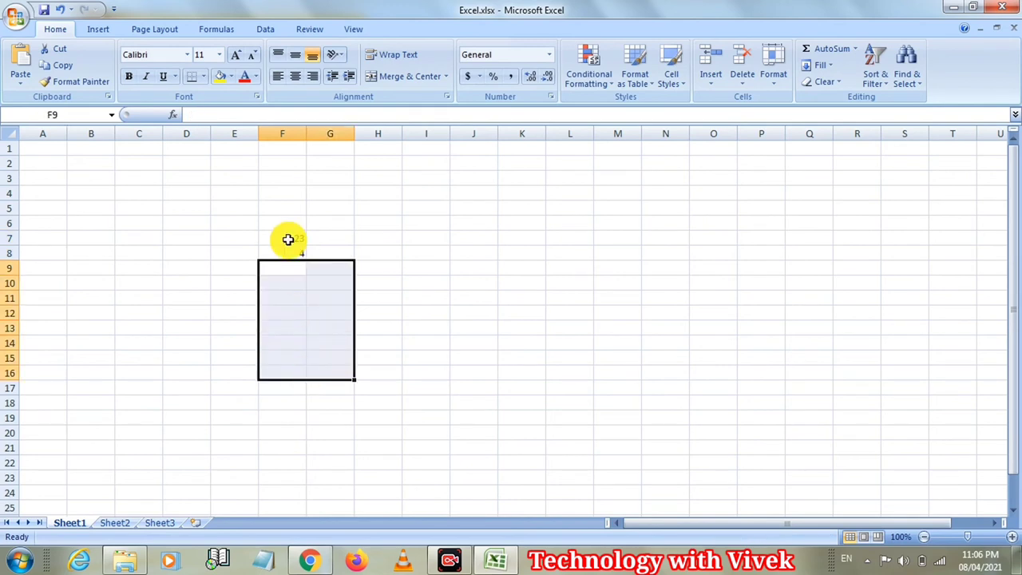
pyautogui.moveTo(287, 238)
pyautogui.mouseDown()
pyautogui.moveTo(302, 255)
pyautogui.moveTo(303, 361)
pyautogui.mouseUp()
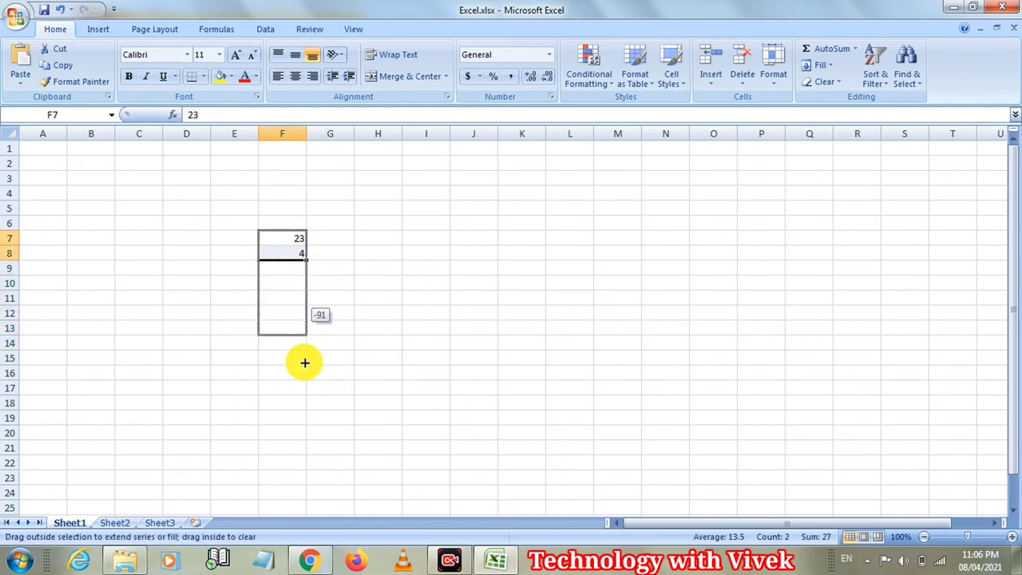
pyautogui.click(336, 316)
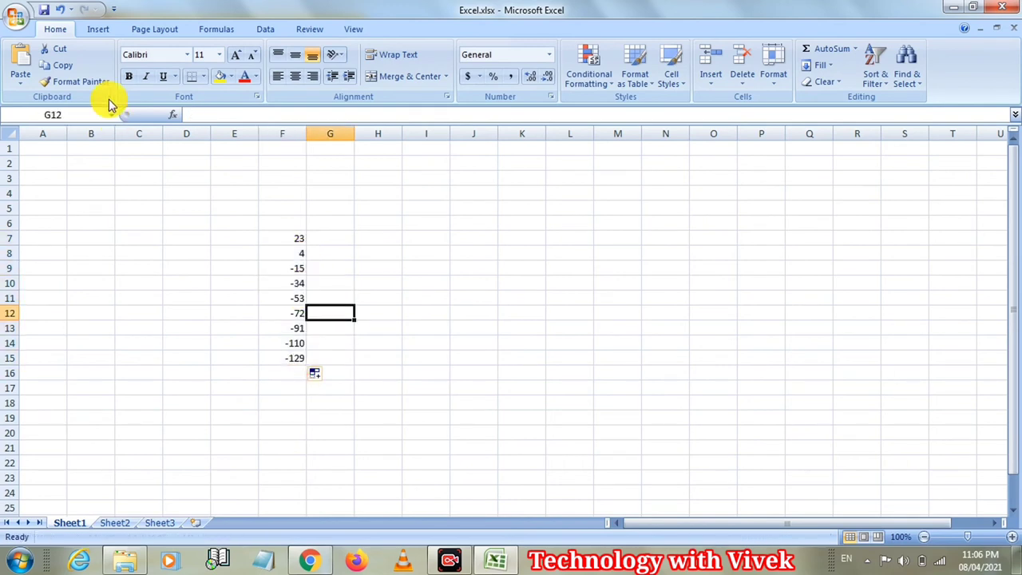
pyautogui.click(16, 14)
# Step: Bring up the Save As dialog, resize and reposition it, then cancel back to the sheet
pyautogui.moveTo(46, 158)
pyautogui.click(290, 331)
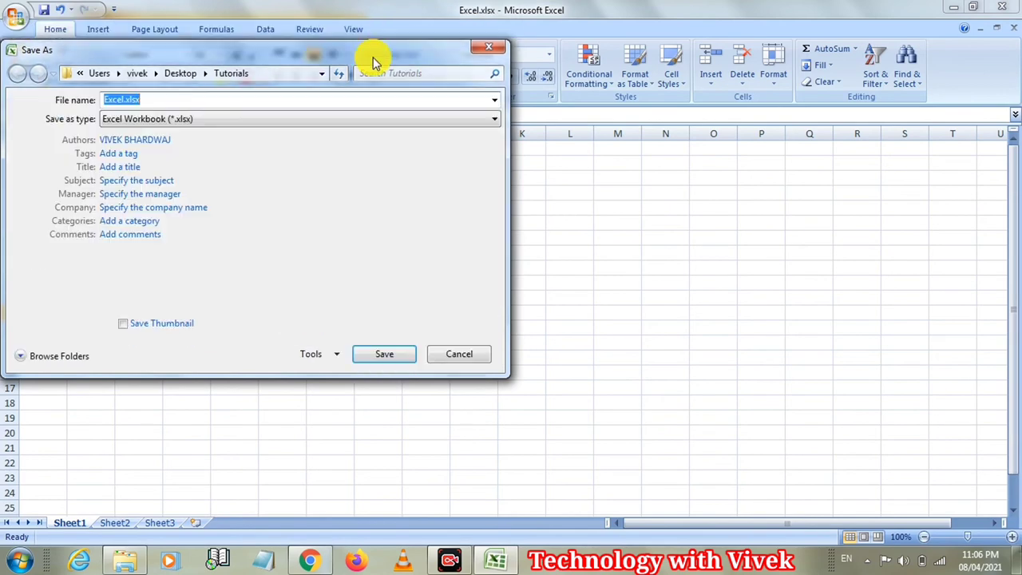
pyautogui.doubleClick(366, 54)
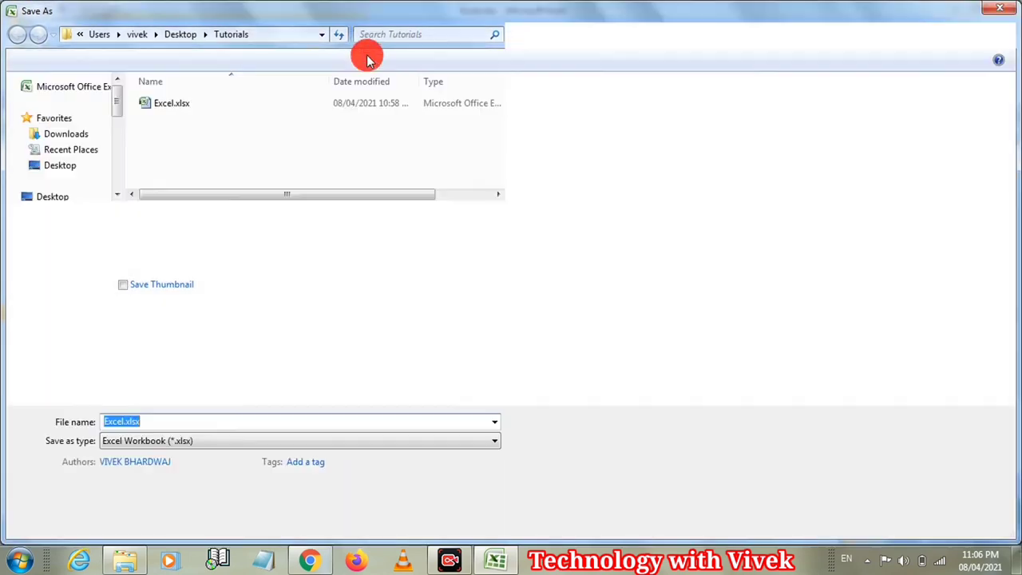
pyautogui.doubleClick(959, 8)
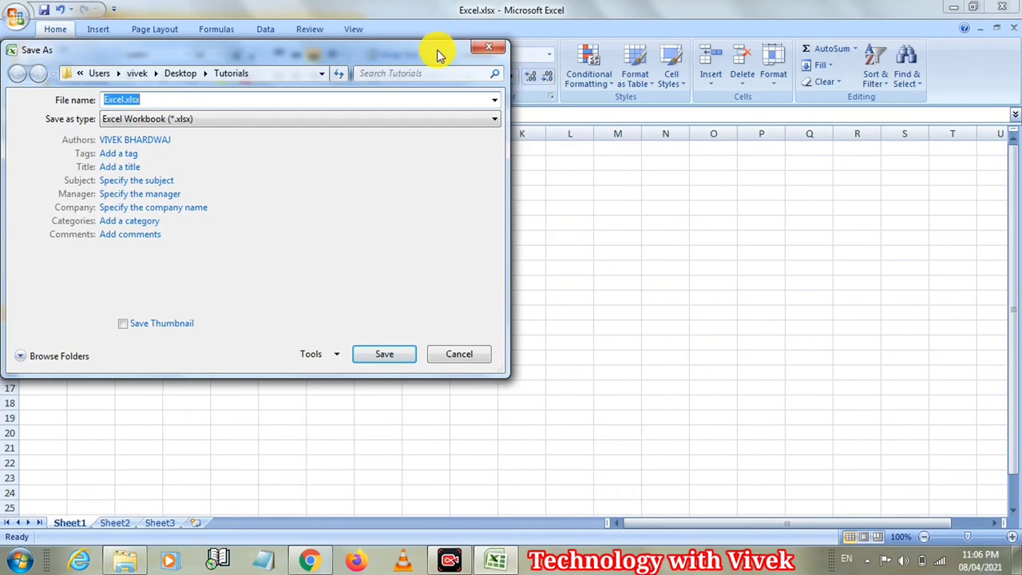
pyautogui.moveTo(440, 50); pyautogui.dragTo(451, 49)
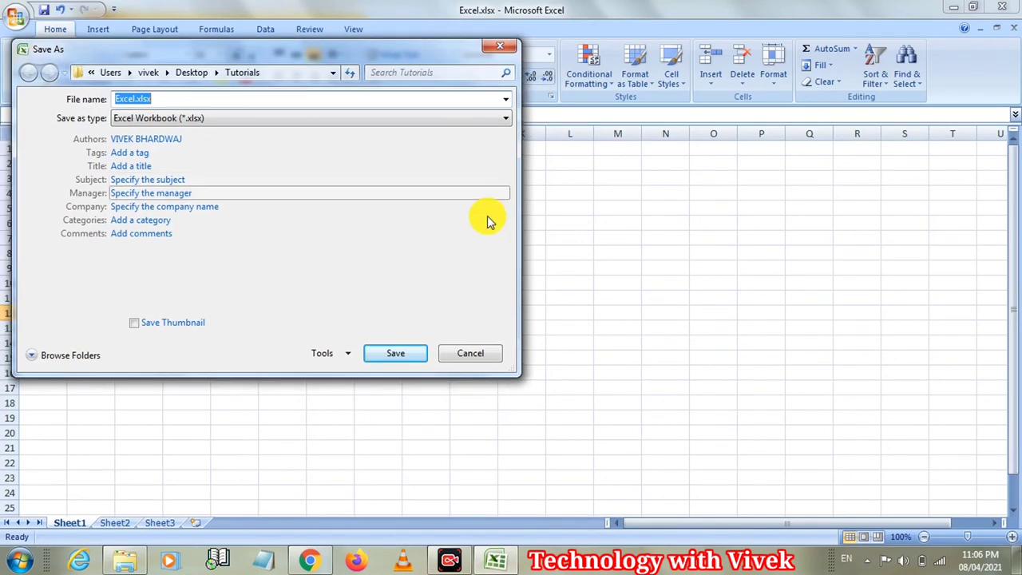
pyautogui.click(472, 353)
# Step: Reopen Save As for Excel.xlsx and reach Tools > General Options
pyautogui.click(9, 16)
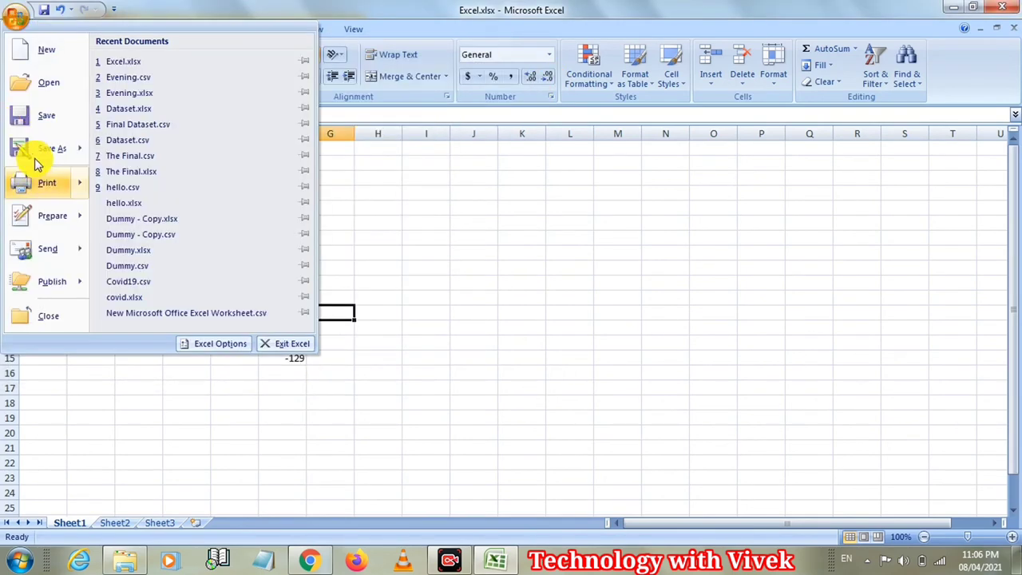
pyautogui.click(283, 388)
pyautogui.press('F12')
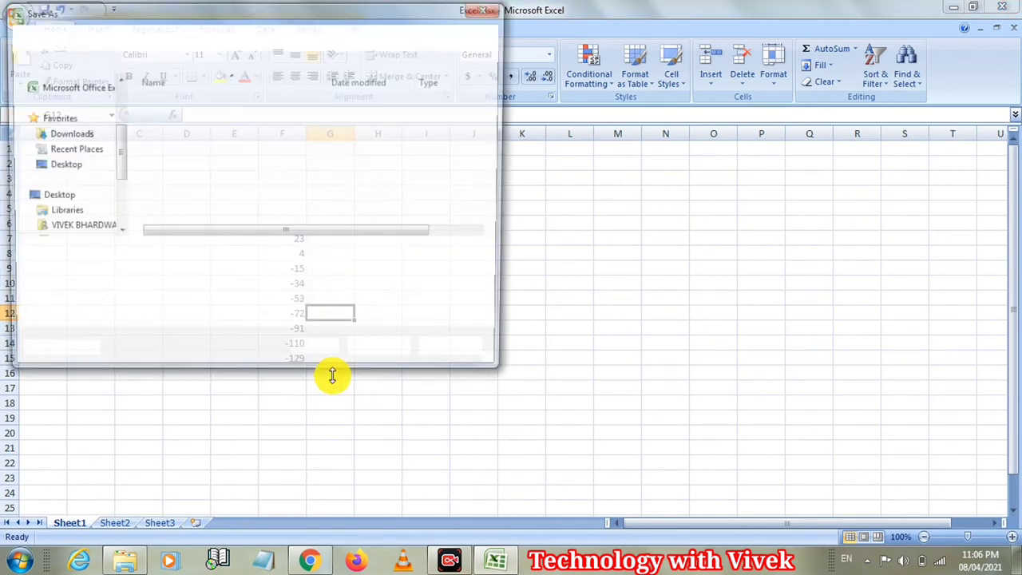
pyautogui.click(329, 357)
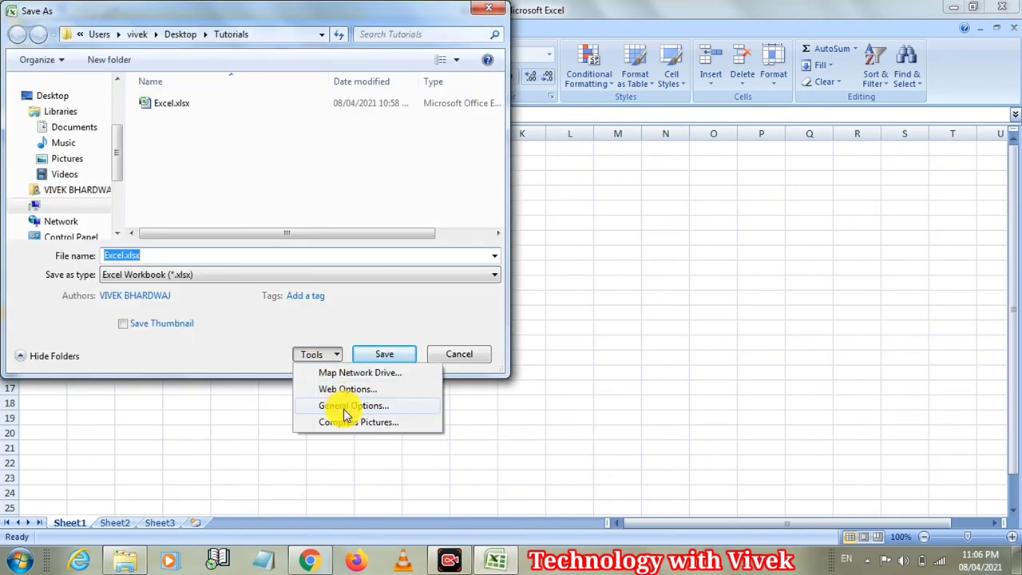
pyautogui.click(345, 407)
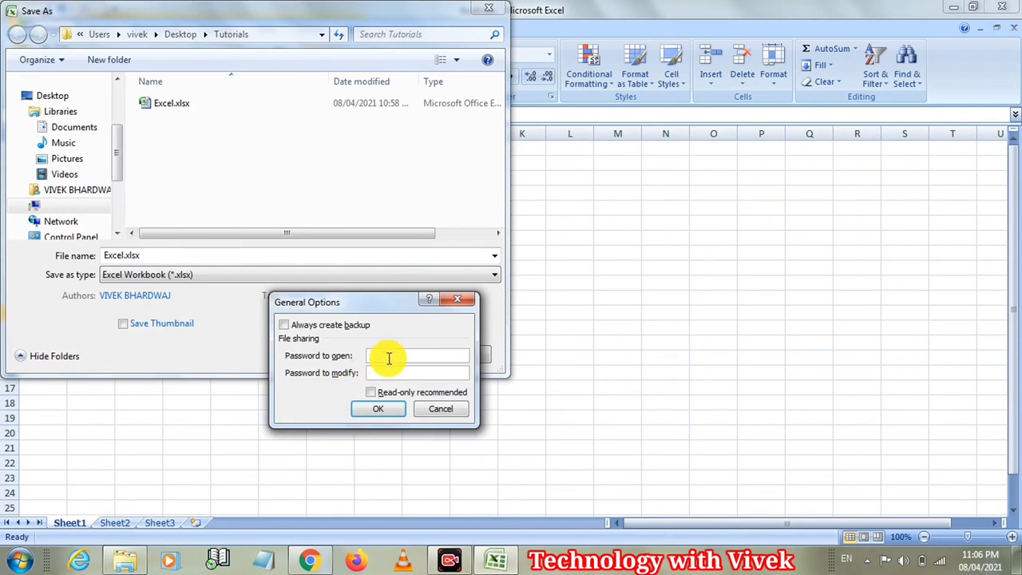
# Step: Set and confirm a password to open, then save over the existing Excel.xlsx
pyautogui.click(382, 409)
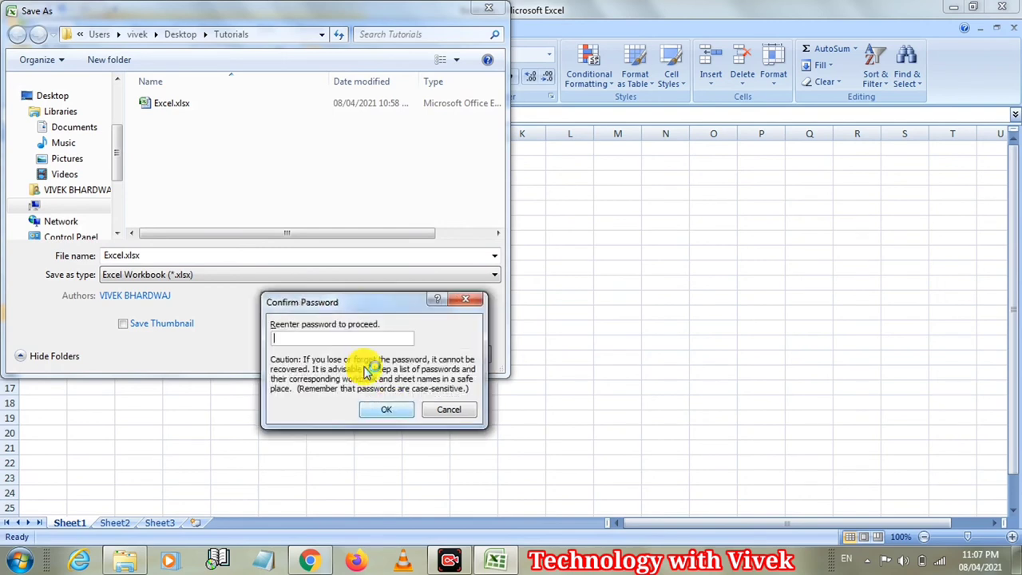
pyautogui.click(354, 338)
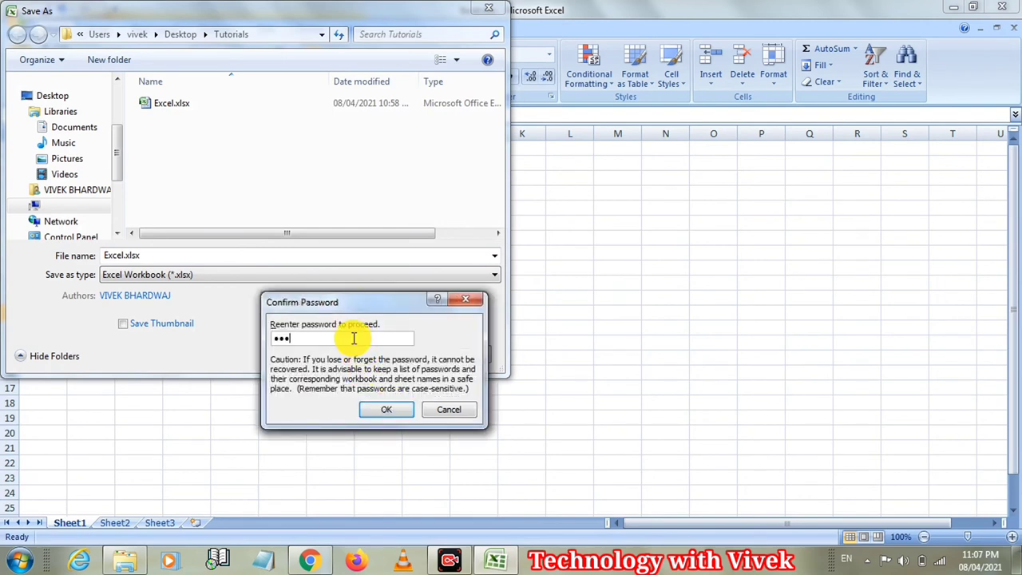
pyautogui.click(375, 409)
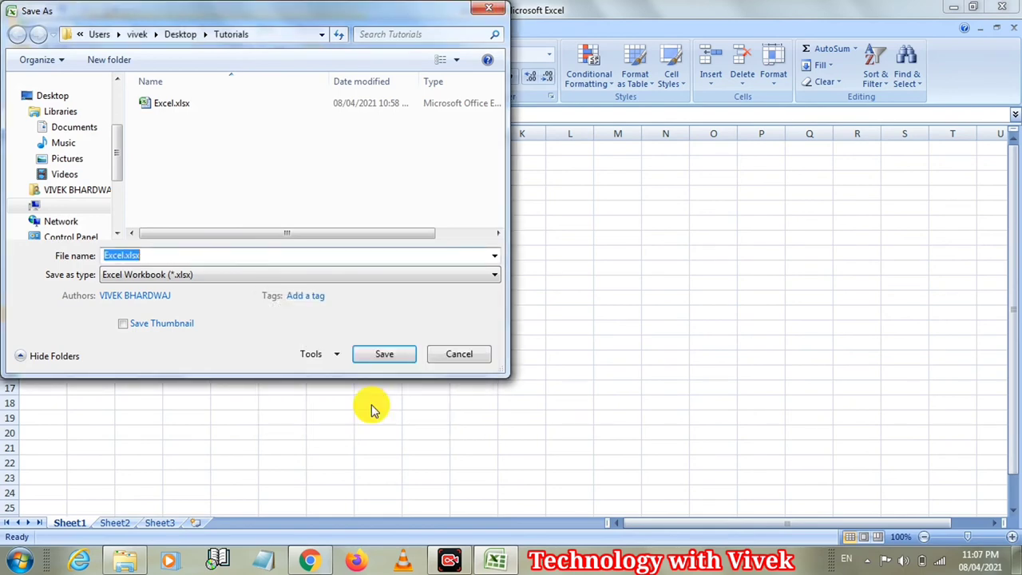
pyautogui.click(390, 356)
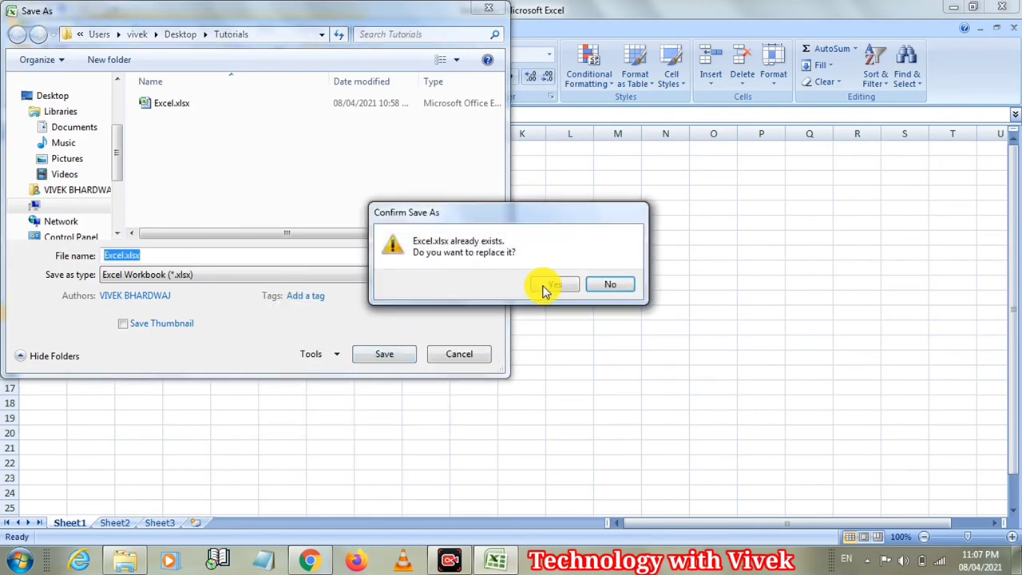
pyautogui.click(543, 286)
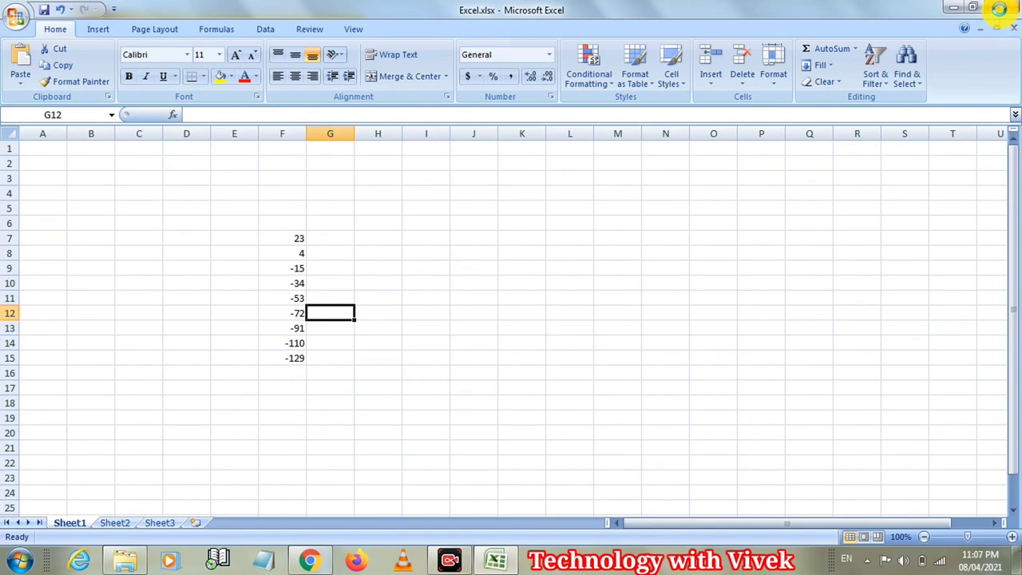
# Step: Close Excel, reopen Excel.xlsx by entering its password, then close Excel again
pyautogui.click(1001, 12)
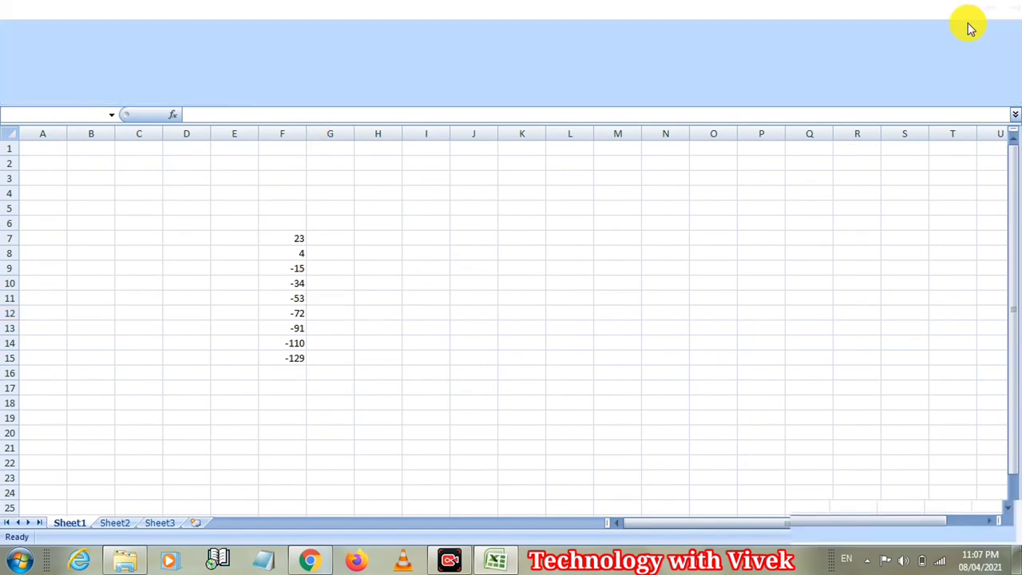
pyautogui.doubleClick(200, 127)
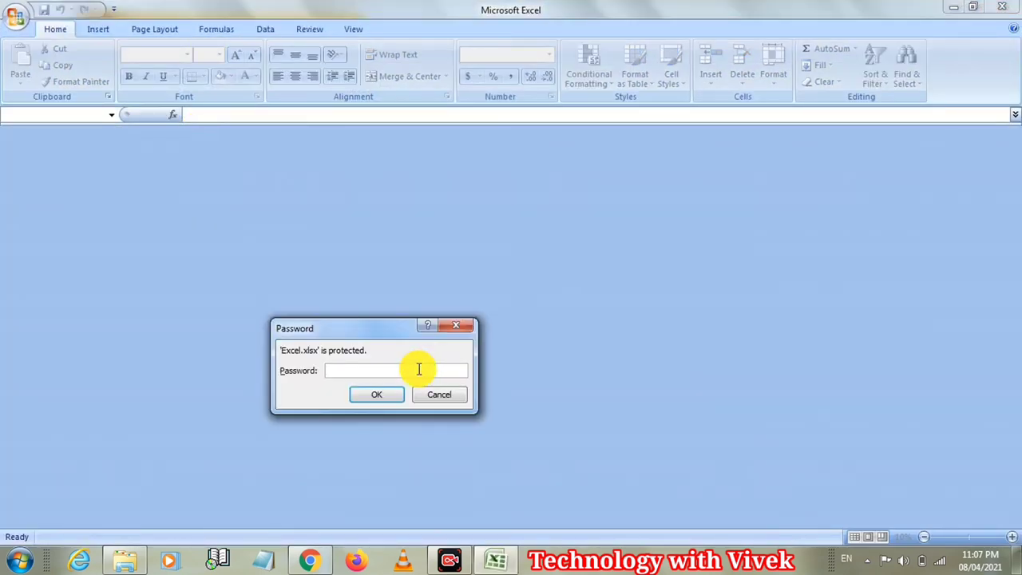
pyautogui.click(416, 371)
pyautogui.click(392, 394)
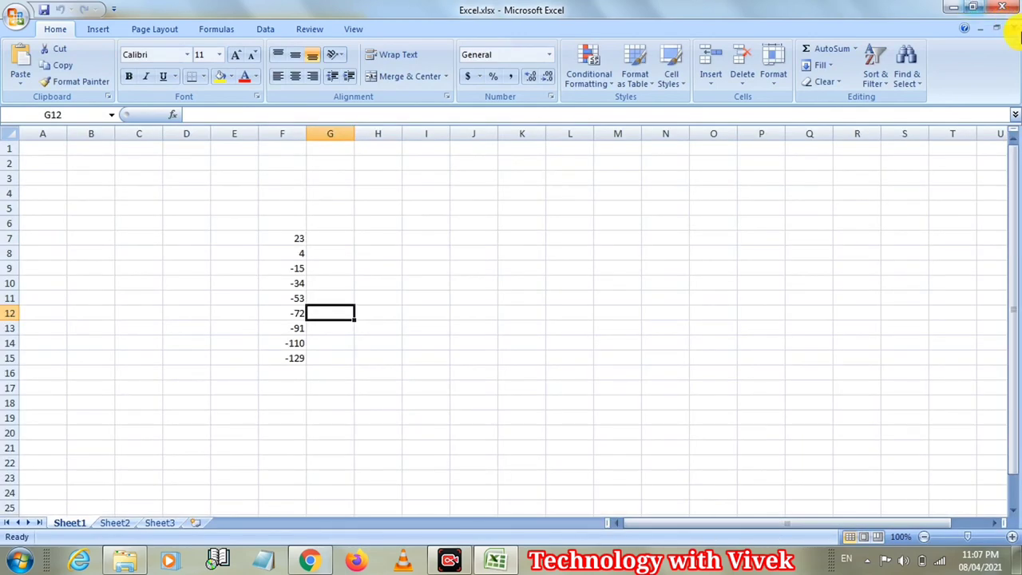
pyautogui.click(1005, 9)
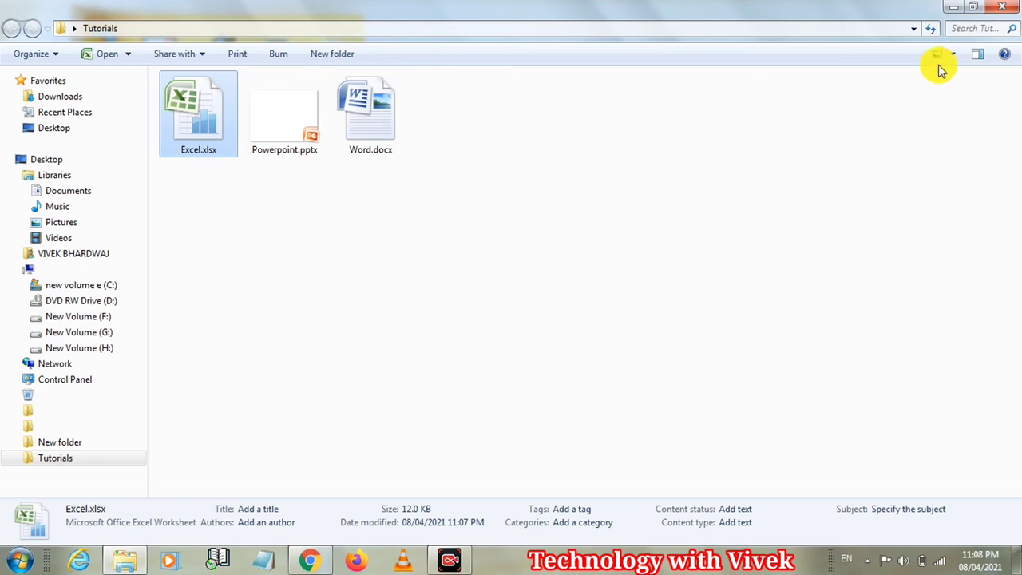
# Step: Minimize the Tutorials folder window to reveal the desktop
pyautogui.click(954, 8)
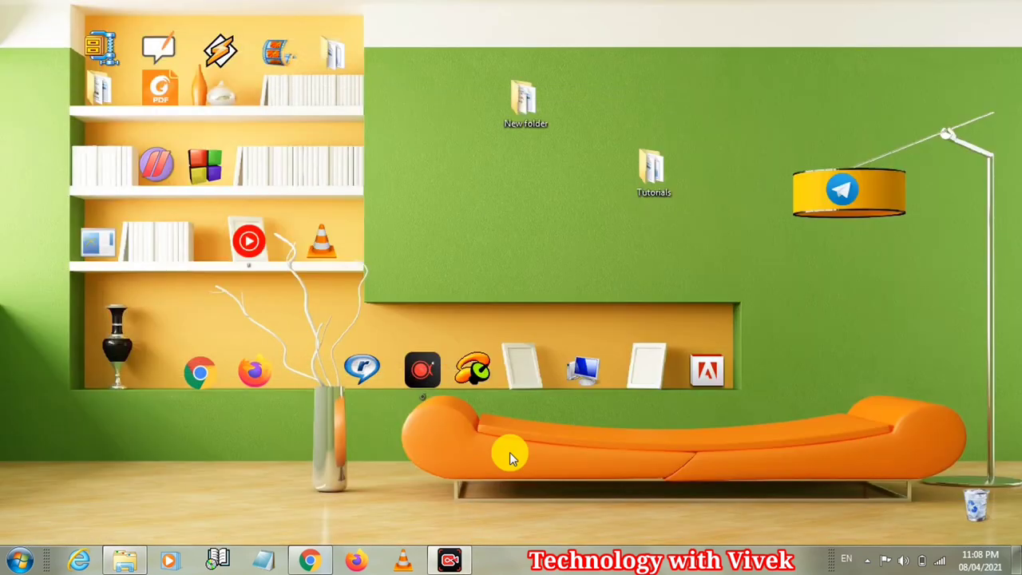
# Step: Restore the Chrome window showing the YouTube channel home page with its uploaded videos
pyautogui.click(310, 563)
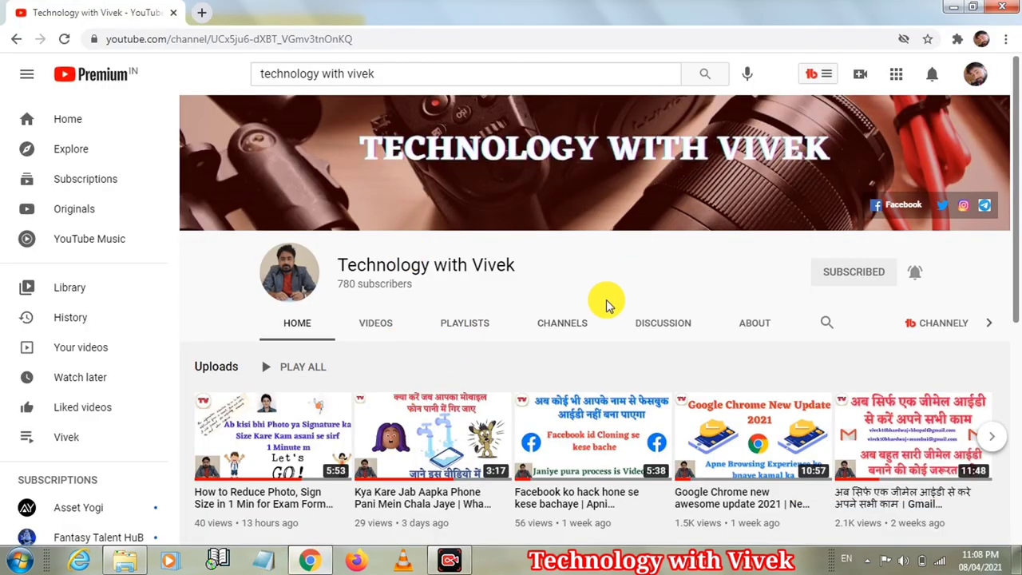